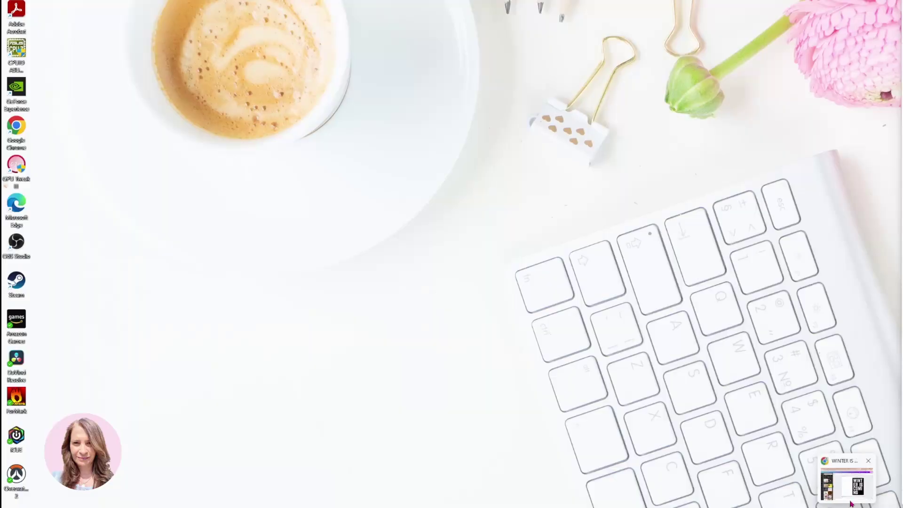
Restore the Canva window and retype the leading W of the WINTER IS COMING heading
{"action": "left_click", "coordinate": [852, 489]}
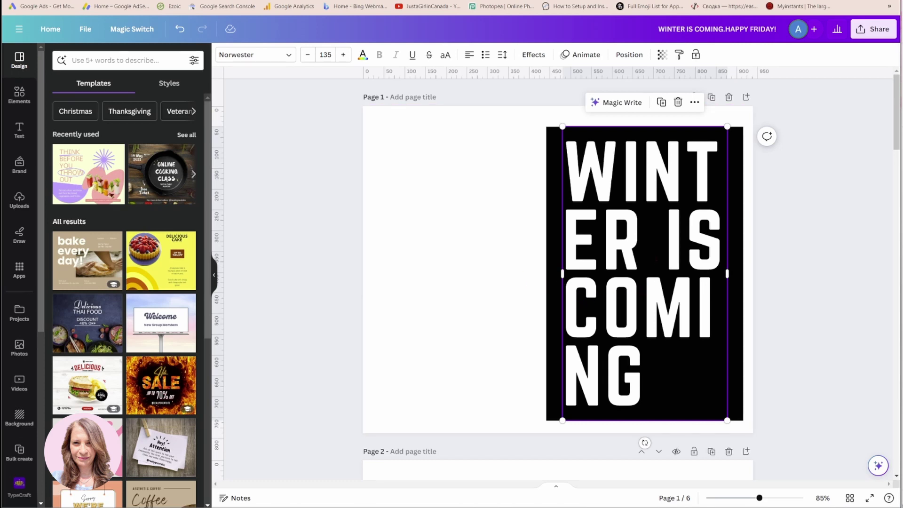
{"action": "left_click", "coordinate": [654, 271]}
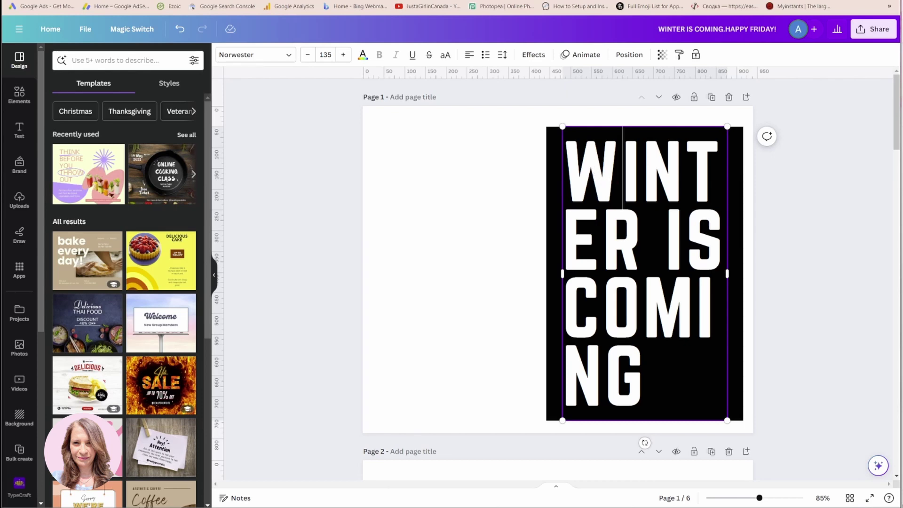
{"action": "key", "text": "BackSpace"}
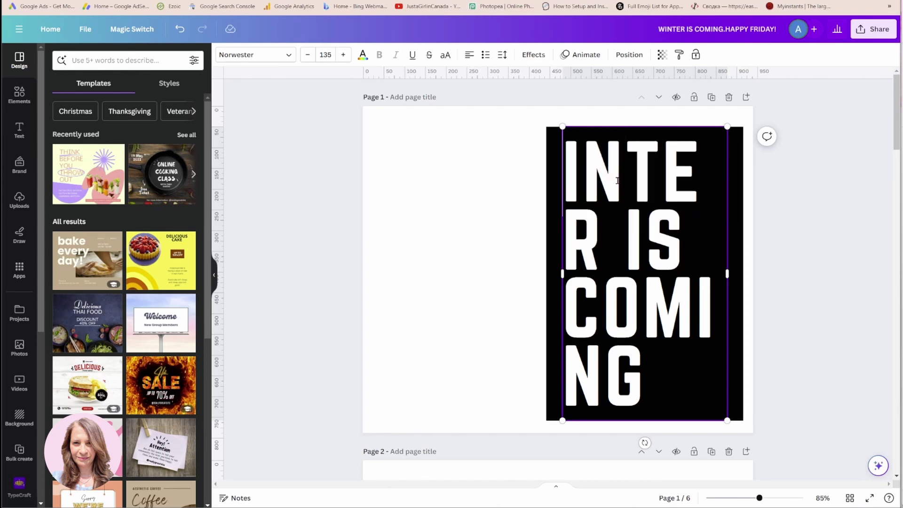
{"action": "type", "text": "W"}
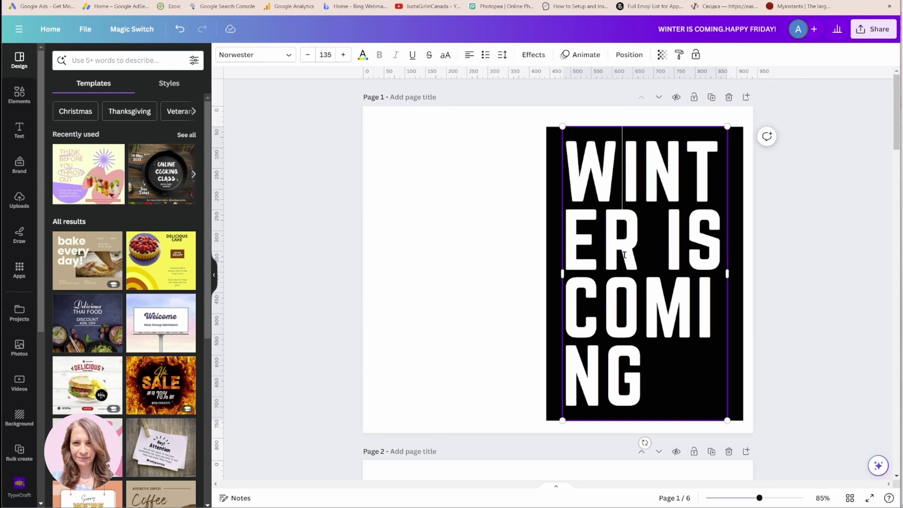
{"action": "left_click", "coordinate": [526, 252]}
{"action": "left_click", "coordinate": [607, 254]}
{"action": "left_click_drag", "start_coordinate": [607, 254], "coordinate": [413, 246]}
{"action": "left_click", "coordinate": [611, 190]}
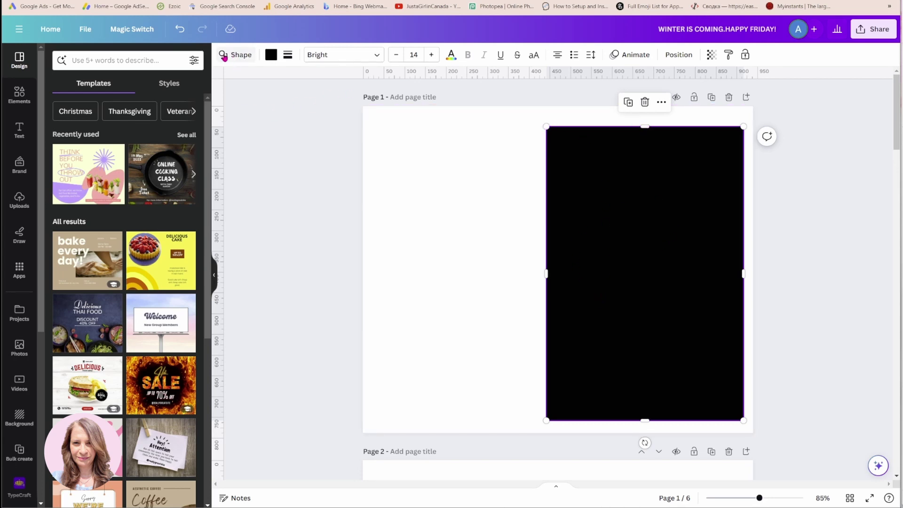
{"action": "left_click", "coordinate": [19, 94]}
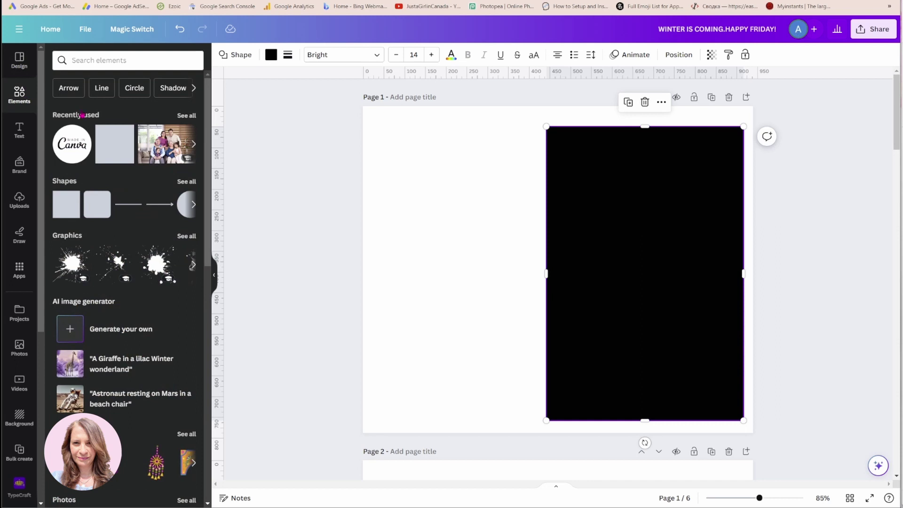
{"action": "left_click", "coordinate": [113, 153]}
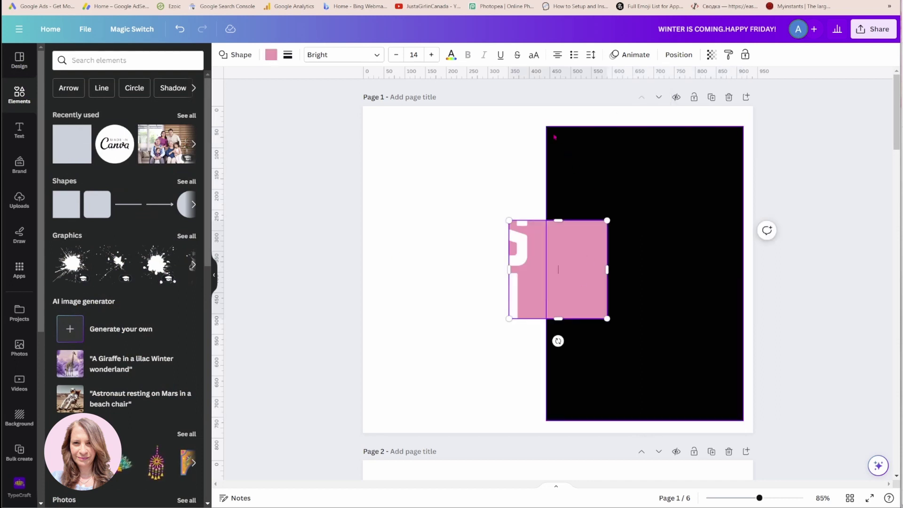
{"action": "double_click", "coordinate": [597, 284]}
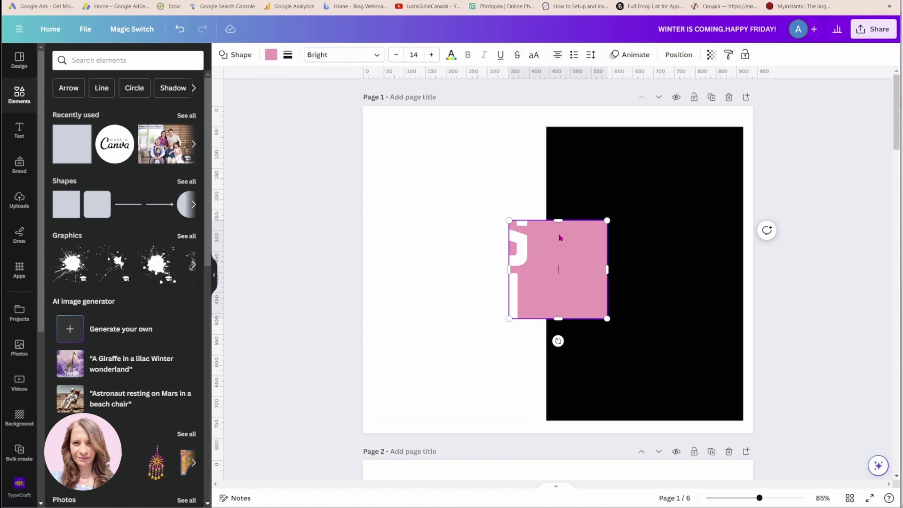
{"action": "left_click", "coordinate": [483, 302]}
{"action": "left_click", "coordinate": [580, 281]}
{"action": "left_click", "coordinate": [557, 196]}
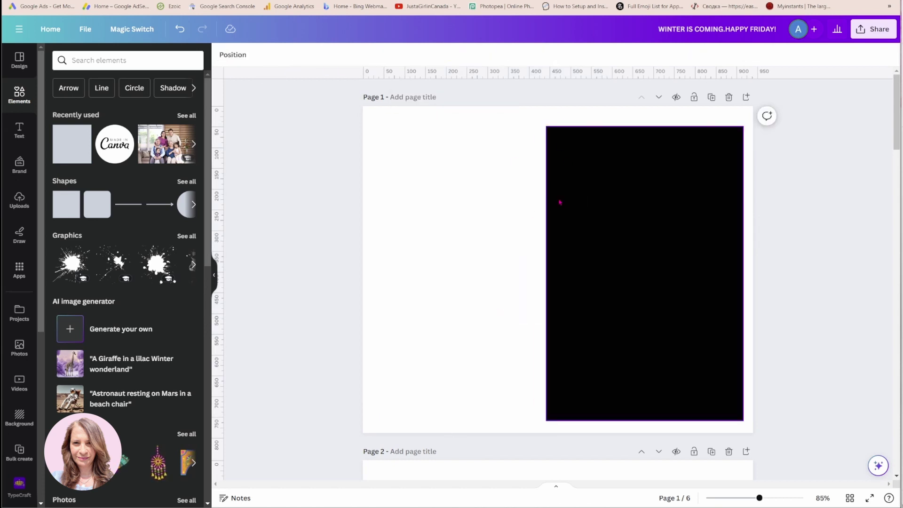
{"action": "left_click_drag", "start_coordinate": [435, 252], "coordinate": [624, 256]}
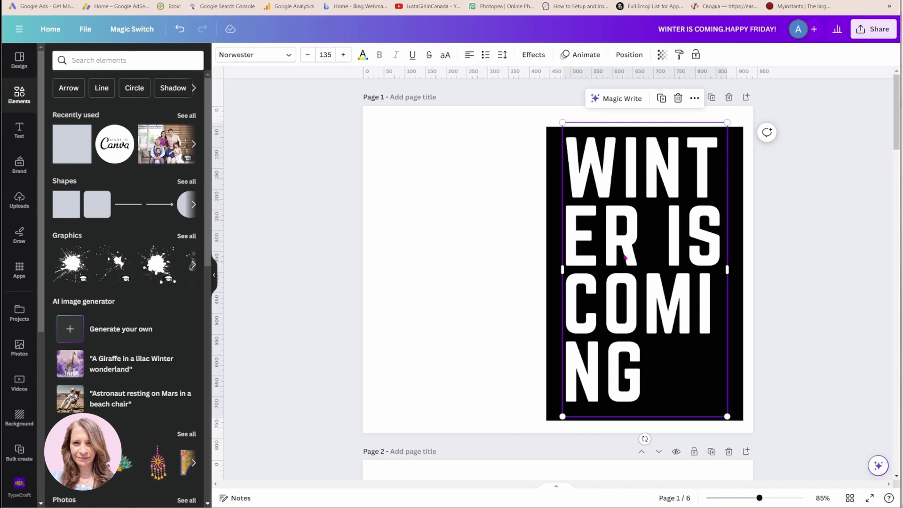
Drag the black block's left edge in so it sits just beside the letters
{"action": "left_click", "coordinate": [523, 244]}
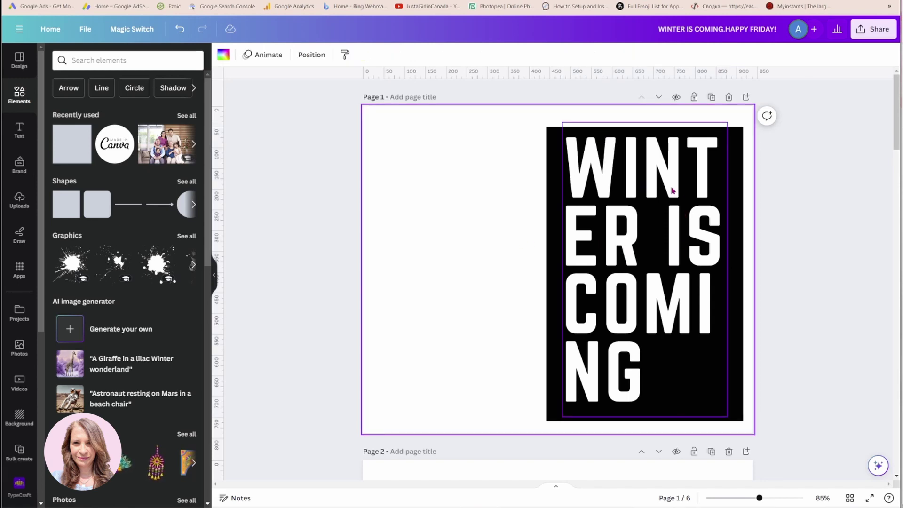
{"action": "left_click", "coordinate": [579, 236]}
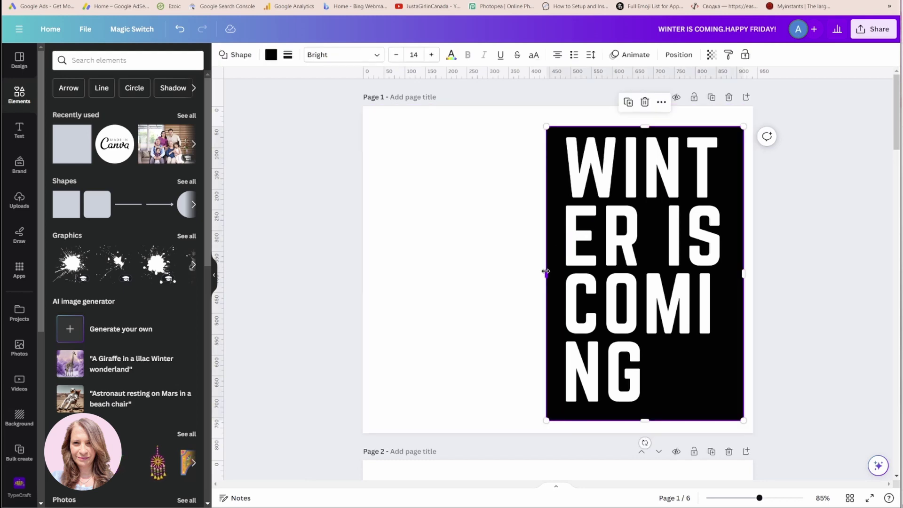
{"action": "mouse_move", "coordinate": [545, 271]}
{"action": "left_mouse_down"}
{"action": "mouse_move", "coordinate": [392, 260]}
{"action": "mouse_move", "coordinate": [429, 272]}
{"action": "mouse_move", "coordinate": [553, 271]}
{"action": "left_mouse_up"}
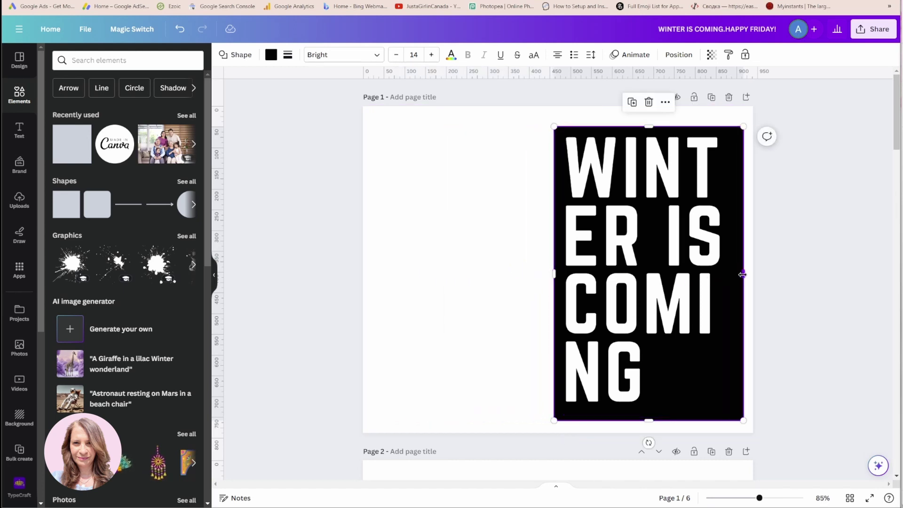
{"action": "left_click", "coordinate": [521, 167]}
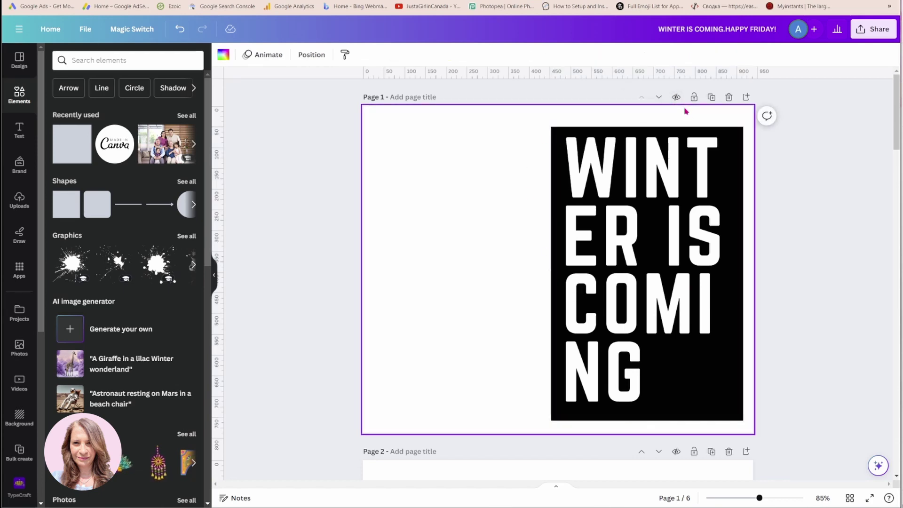
Download Page 1 only as PNG, saved as 'WINTER IS COMING.HAPPY FRIDAY!.png'
{"action": "left_click", "coordinate": [873, 29]}
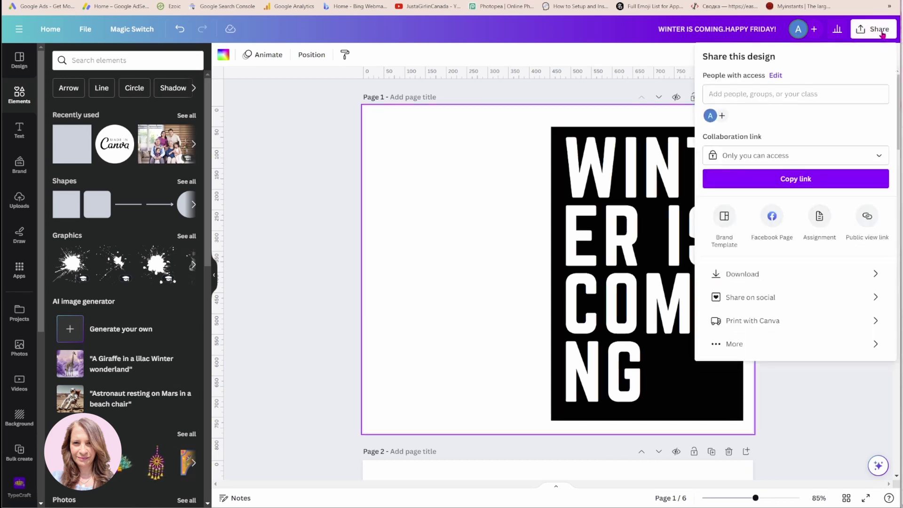
{"action": "left_click", "coordinate": [743, 274]}
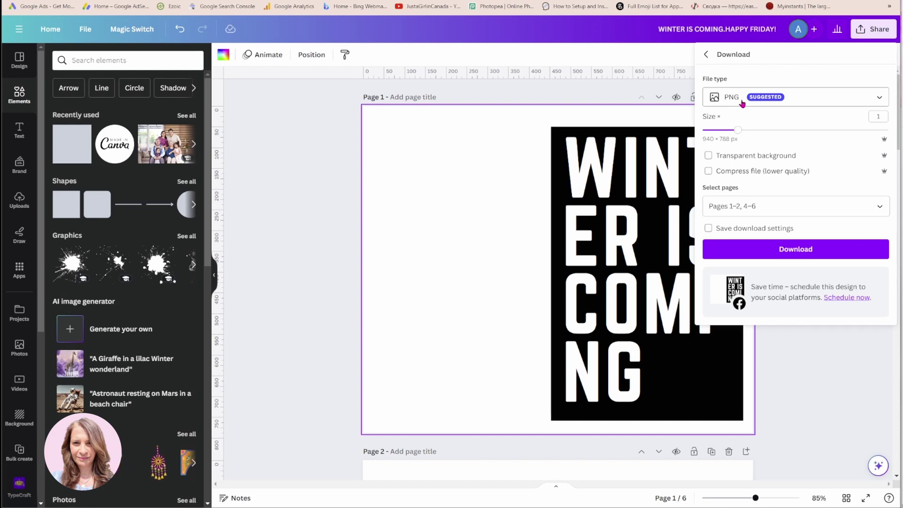
{"action": "left_click", "coordinate": [879, 207]}
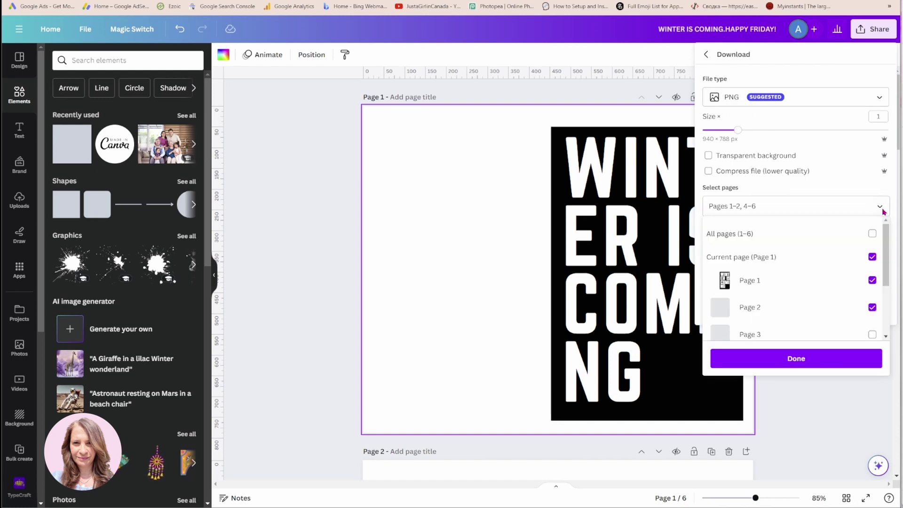
{"action": "left_click", "coordinate": [873, 233]}
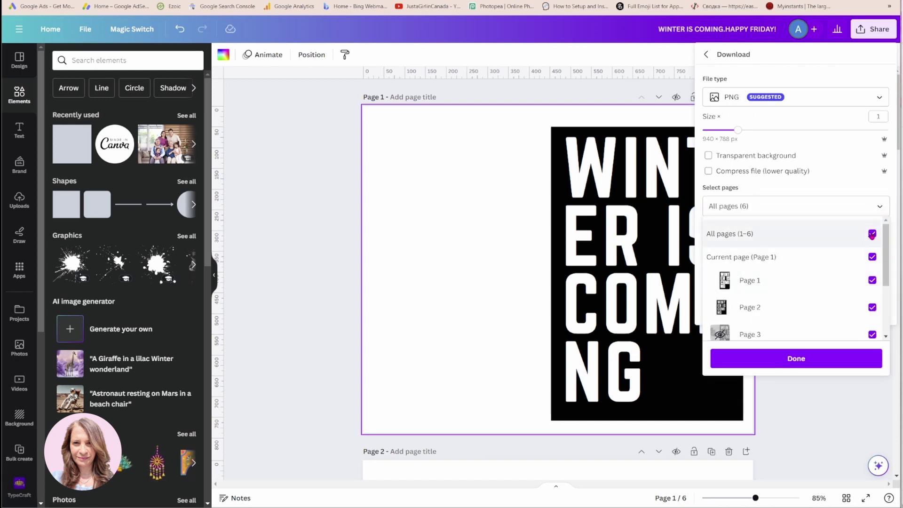
{"action": "left_click", "coordinate": [872, 234]}
{"action": "left_click", "coordinate": [873, 280]}
{"action": "left_click", "coordinate": [807, 360]}
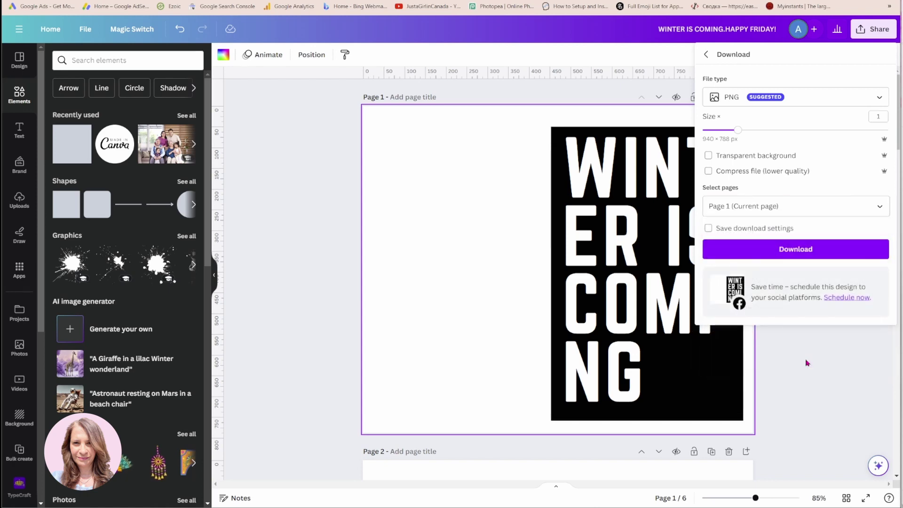
{"action": "left_click", "coordinate": [805, 253]}
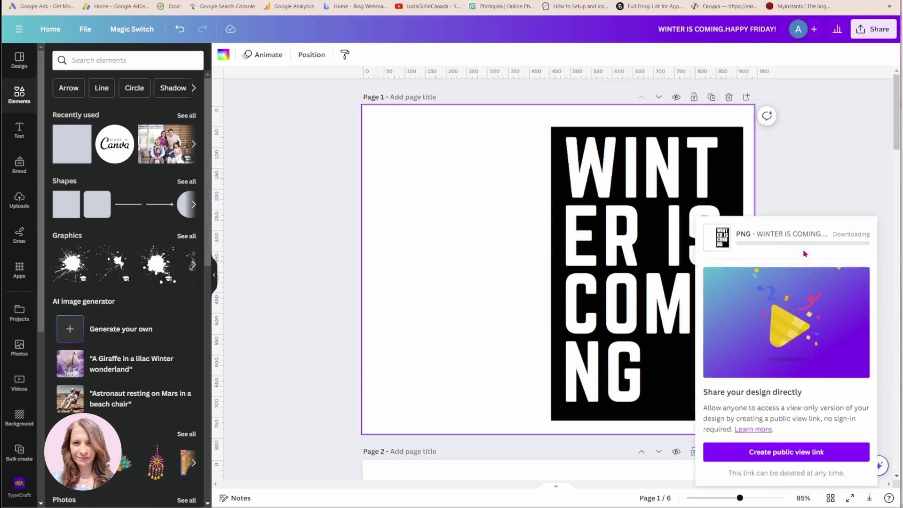
{"action": "left_click", "coordinate": [844, 150]}
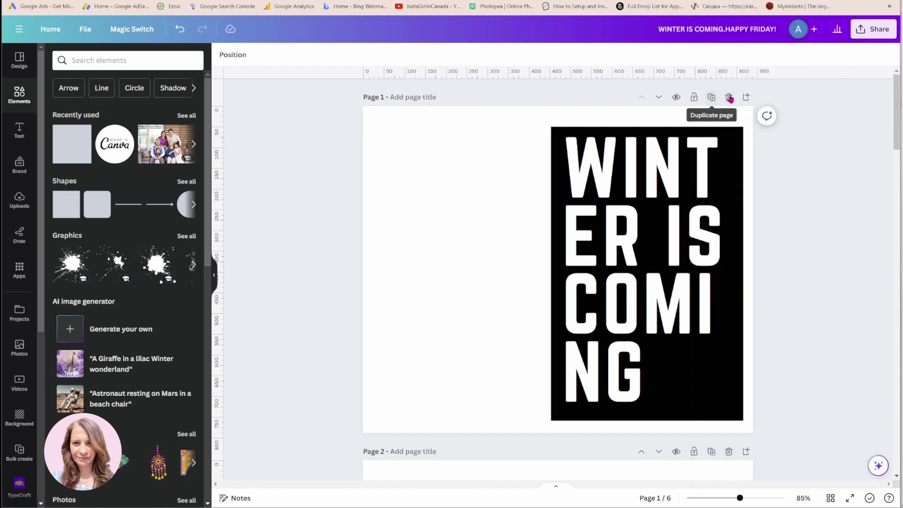
Add page 2 and drag the downloaded WINTER IS COMING PNG onto it
{"action": "left_click", "coordinate": [744, 99]}
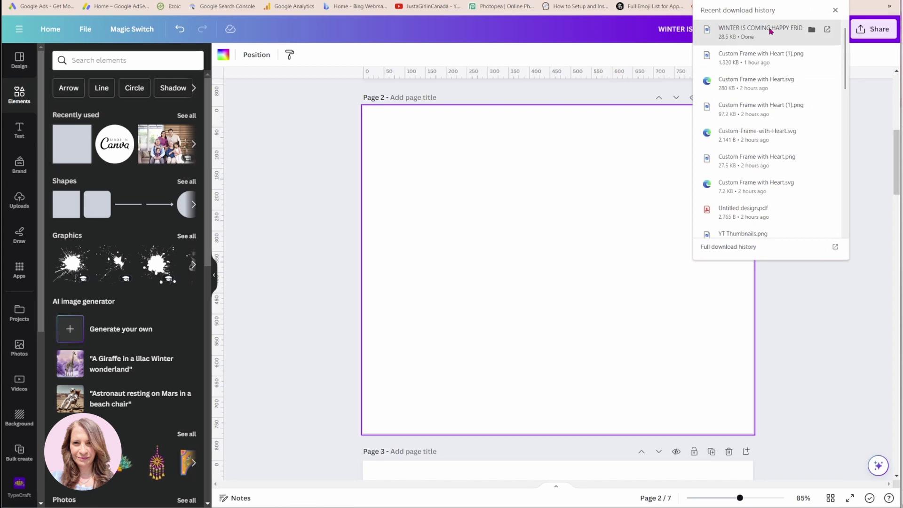
{"action": "left_click_drag", "start_coordinate": [768, 28], "coordinate": [597, 224]}
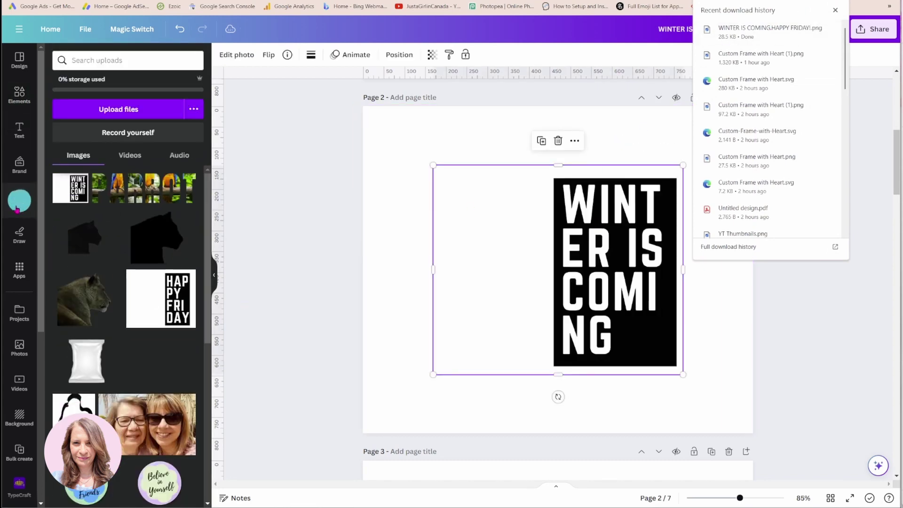
{"action": "left_click", "coordinate": [381, 173]}
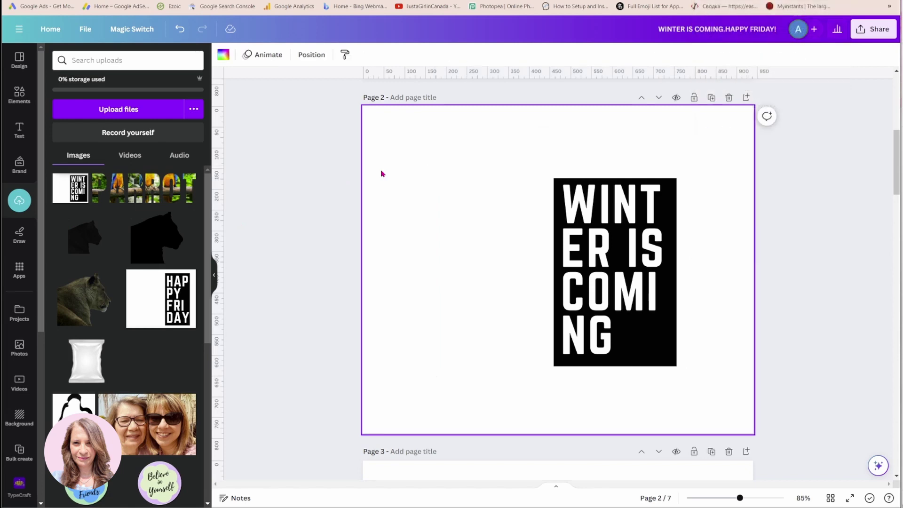
{"action": "left_click", "coordinate": [599, 274]}
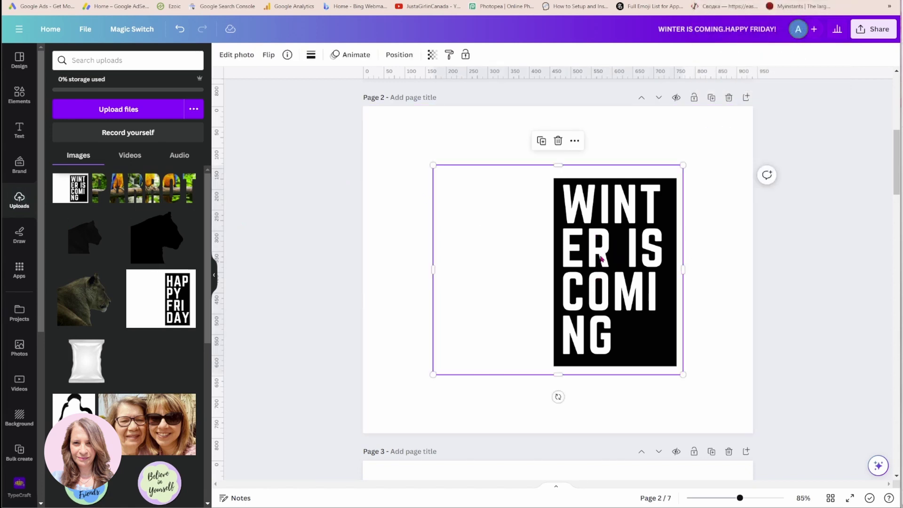
Apply BG Remover to the page 2 PNG so the letters turn transparent
{"action": "left_click", "coordinate": [237, 55]}
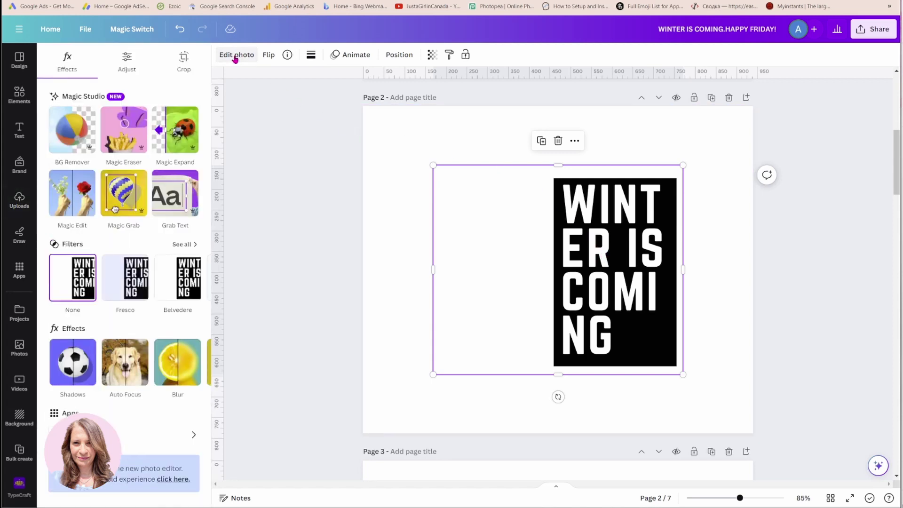
{"action": "left_click", "coordinate": [81, 130]}
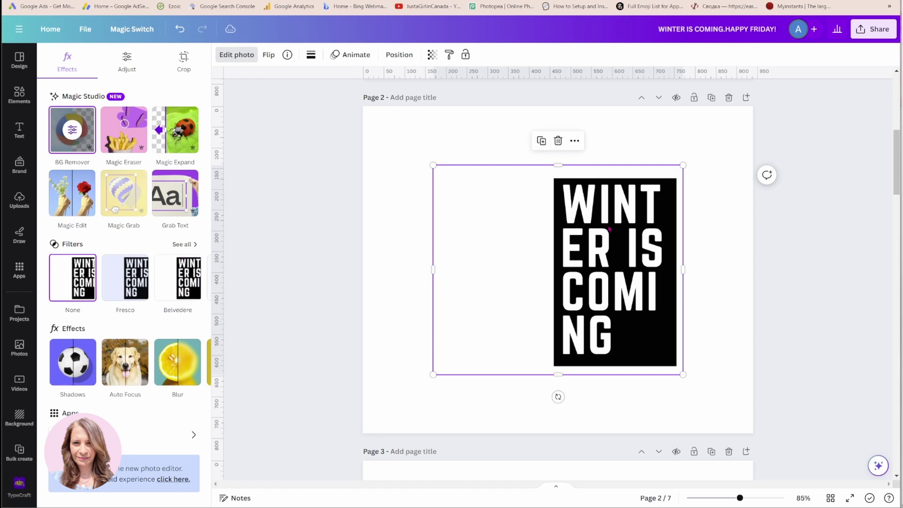
{"action": "left_click", "coordinate": [72, 137]}
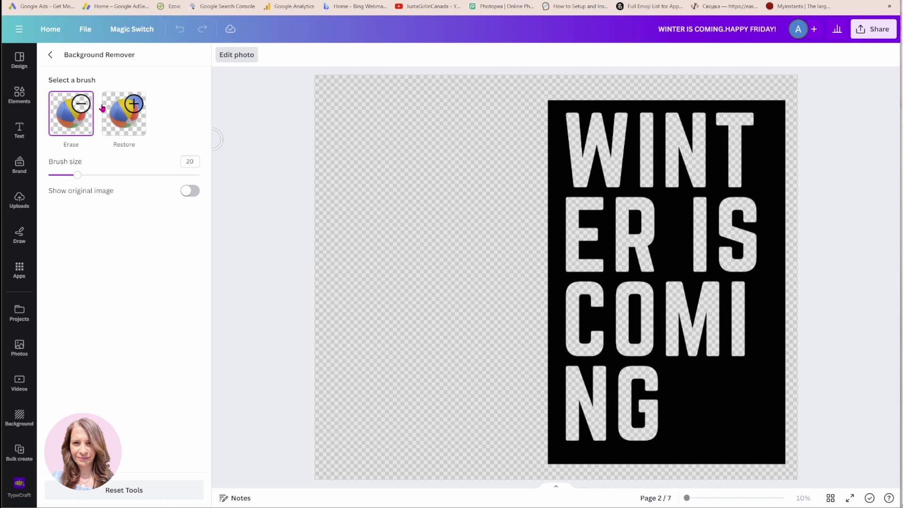
{"action": "left_click", "coordinate": [51, 55]}
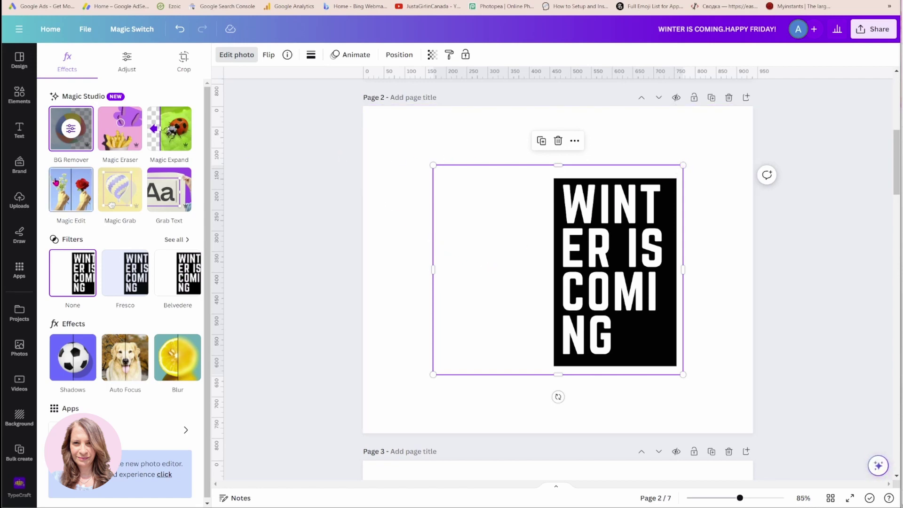
{"action": "left_click", "coordinate": [19, 94]}
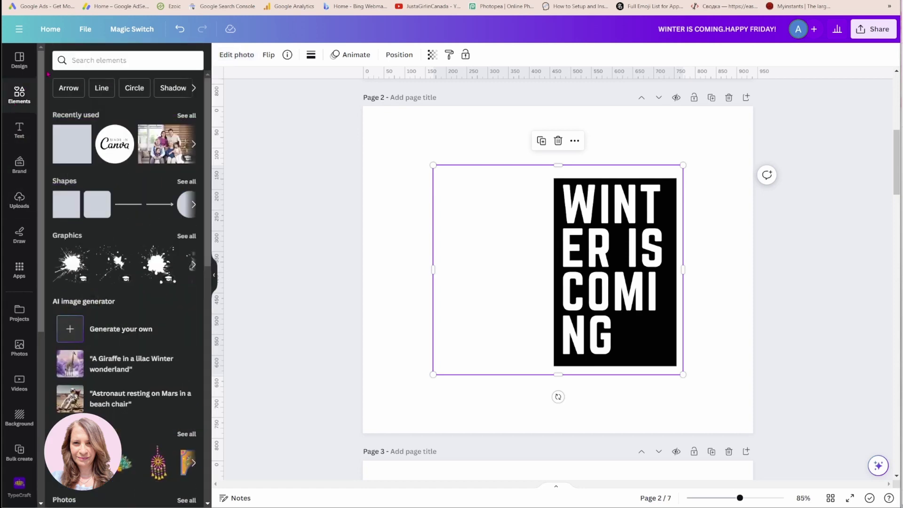
Add a yellow snowmobile photo from a 'snowmobile' Photos search and tilt it about 22°
{"action": "left_click", "coordinate": [87, 58]}
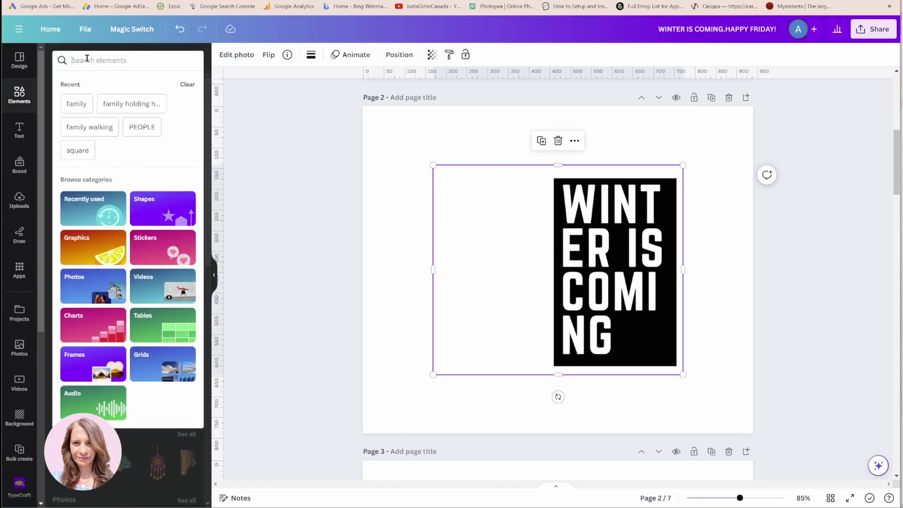
{"action": "type", "text": "s"}
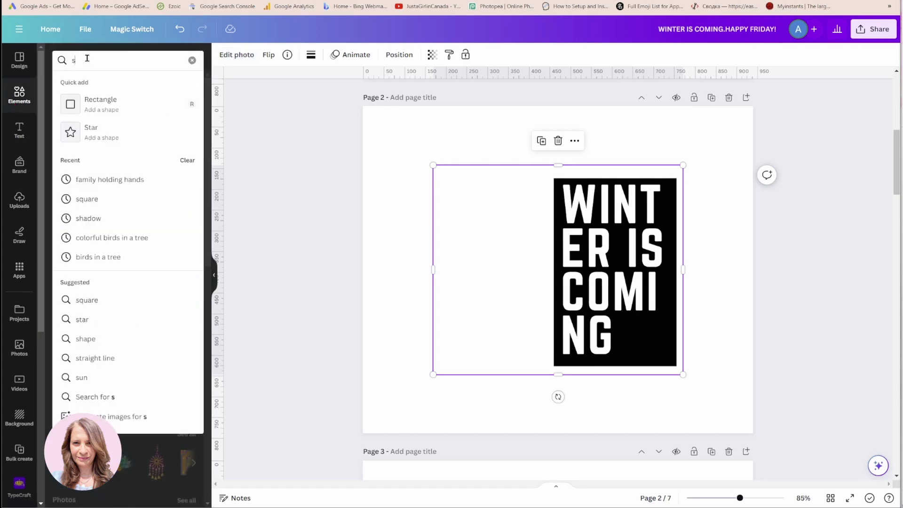
{"action": "type", "text": "nowmobi"}
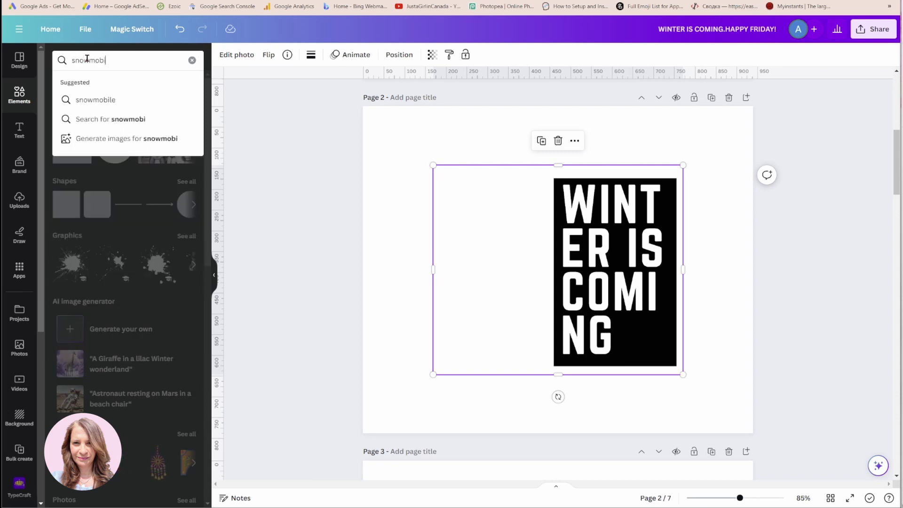
{"action": "type", "text": "le"}
{"action": "key", "text": "Return"}
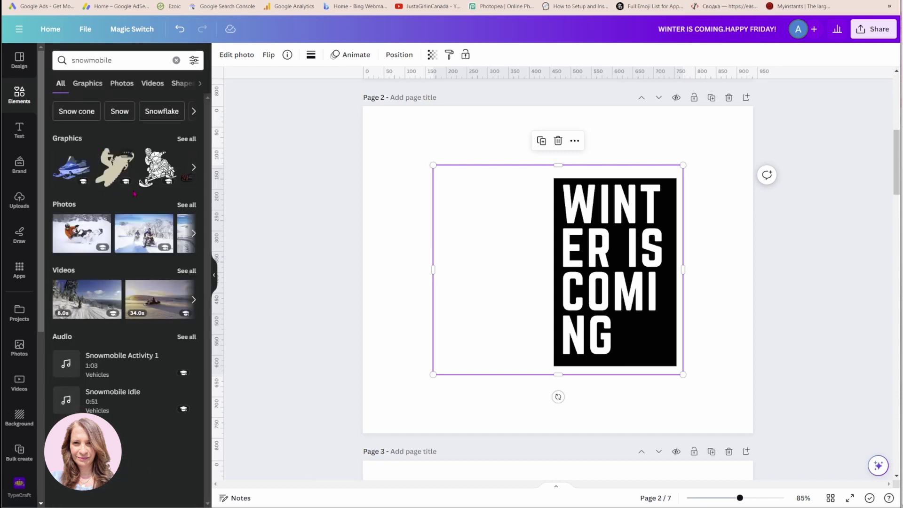
{"action": "left_click", "coordinate": [187, 206]}
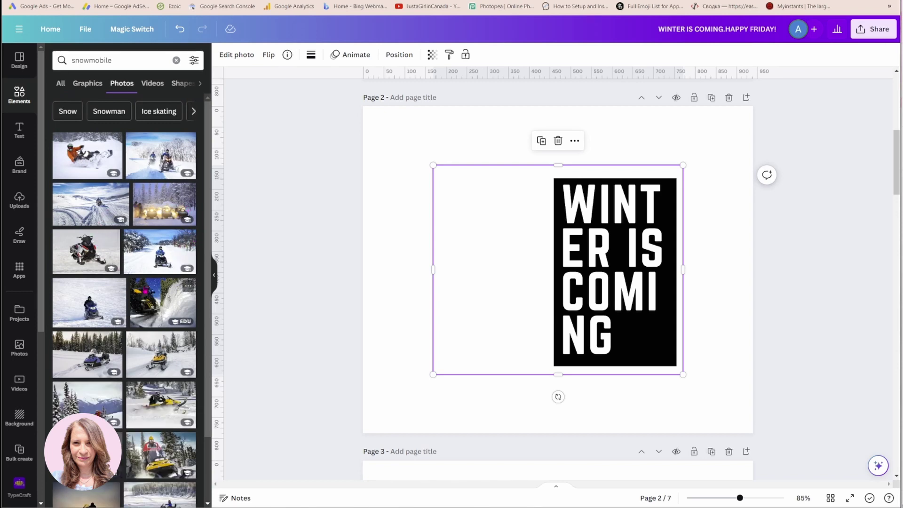
{"action": "left_click", "coordinate": [143, 413]}
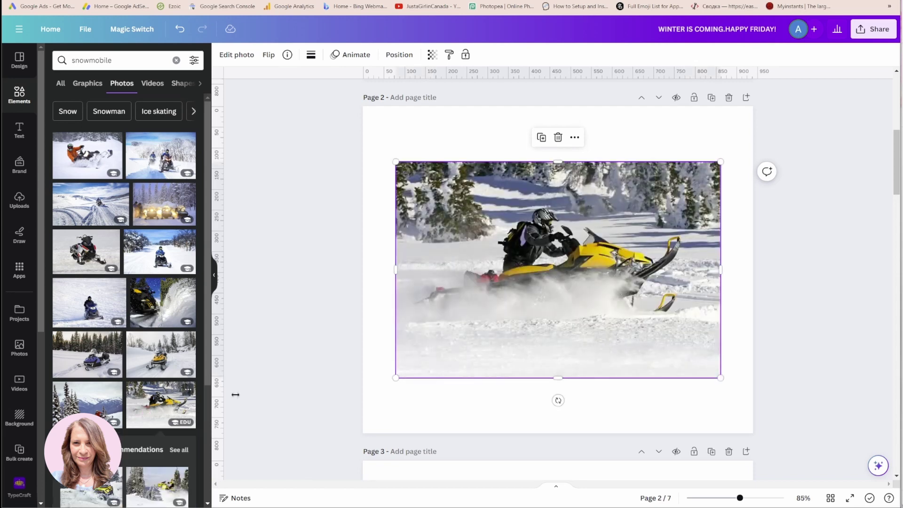
{"action": "mouse_move", "coordinate": [571, 302]}
{"action": "left_mouse_down"}
{"action": "mouse_move", "coordinate": [528, 338]}
{"action": "mouse_move", "coordinate": [551, 300]}
{"action": "mouse_move", "coordinate": [564, 300]}
{"action": "left_mouse_up"}
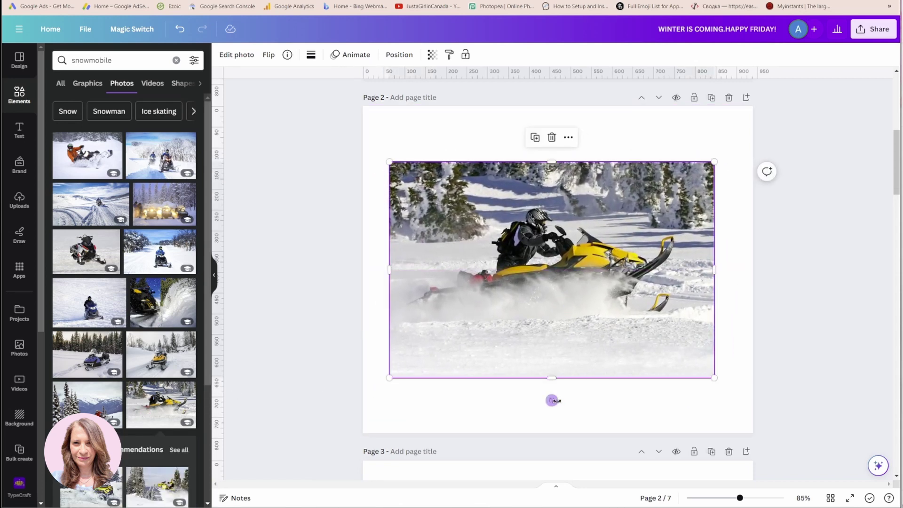
{"action": "left_click_drag", "start_coordinate": [552, 400], "coordinate": [508, 395]}
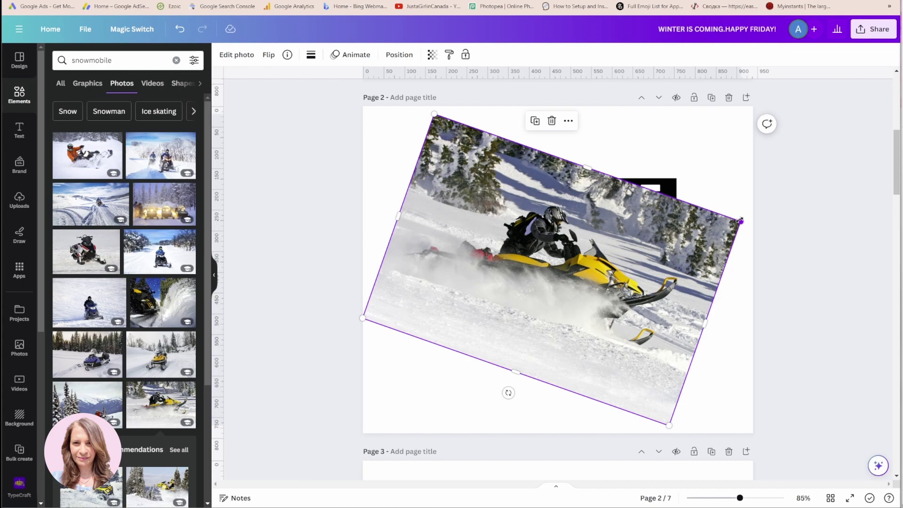
Set the snowmobile photo as the page background and shift its framing so the rider shows
{"action": "right_click", "coordinate": [441, 222]}
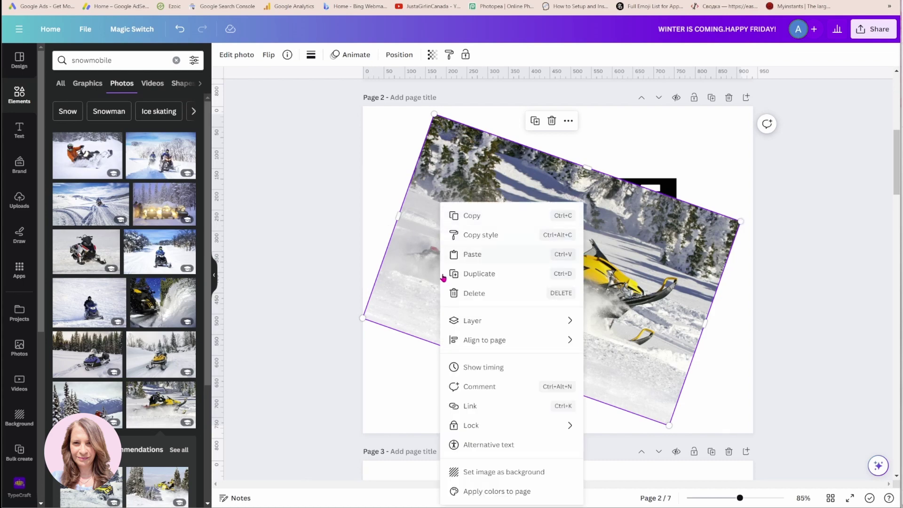
{"action": "left_click", "coordinate": [483, 474]}
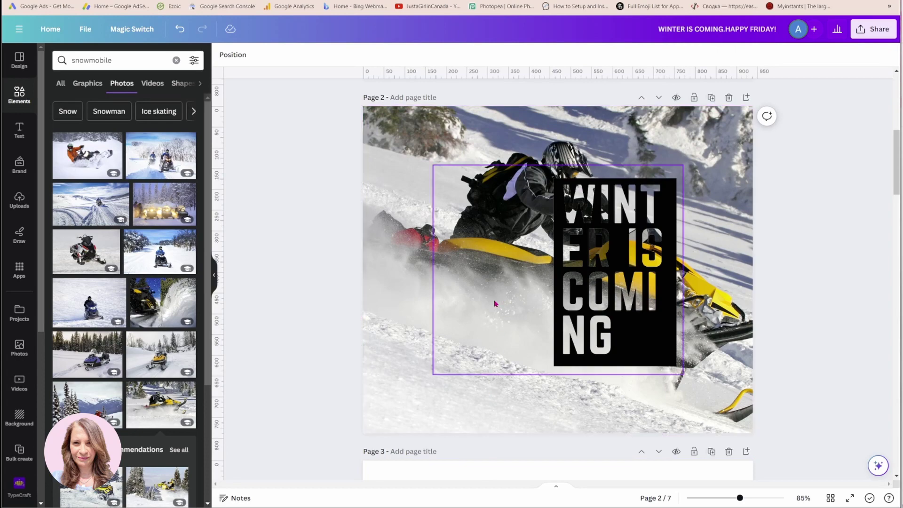
{"action": "double_click", "coordinate": [411, 288]}
{"action": "left_click_drag", "start_coordinate": [442, 289], "coordinate": [367, 274]}
{"action": "left_click", "coordinate": [275, 449]}
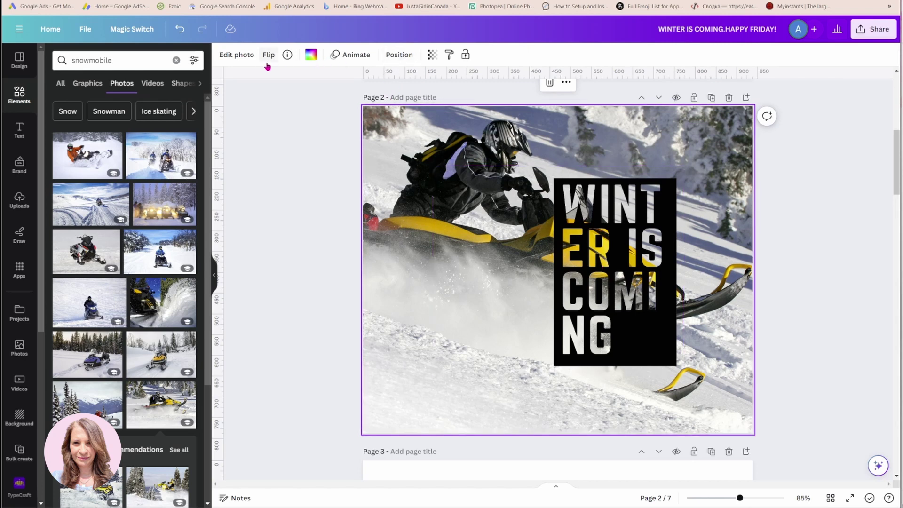
Apply the Mono filters to the background photo, finishing on the darker Ink filter
{"action": "left_click", "coordinate": [237, 55]}
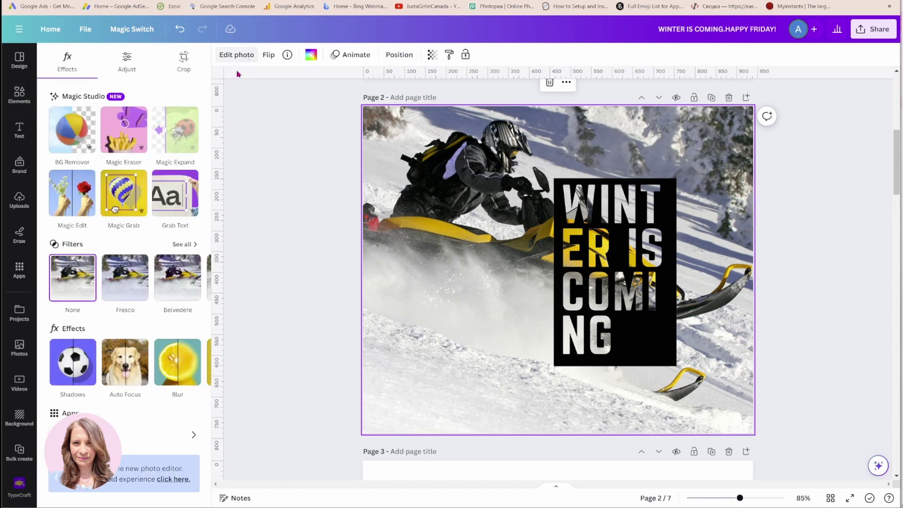
{"action": "left_click", "coordinate": [178, 245]}
{"action": "scroll", "coordinate": [165, 307], "scroll_direction": "down", "scroll_amount": 10}
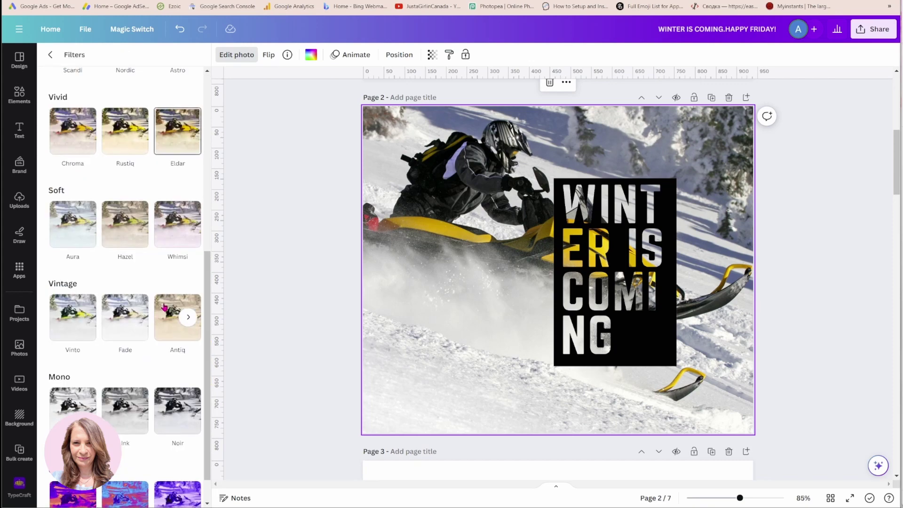
{"action": "left_click", "coordinate": [75, 391]}
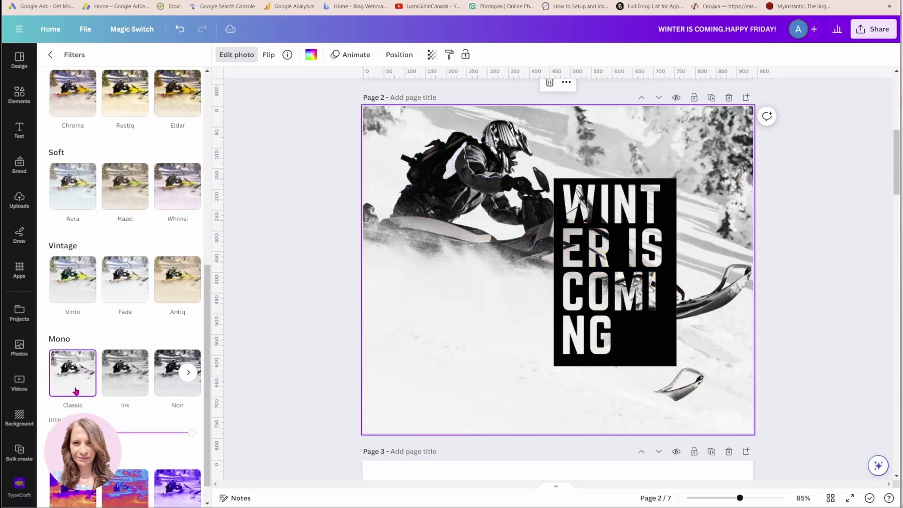
{"action": "left_click", "coordinate": [135, 381]}
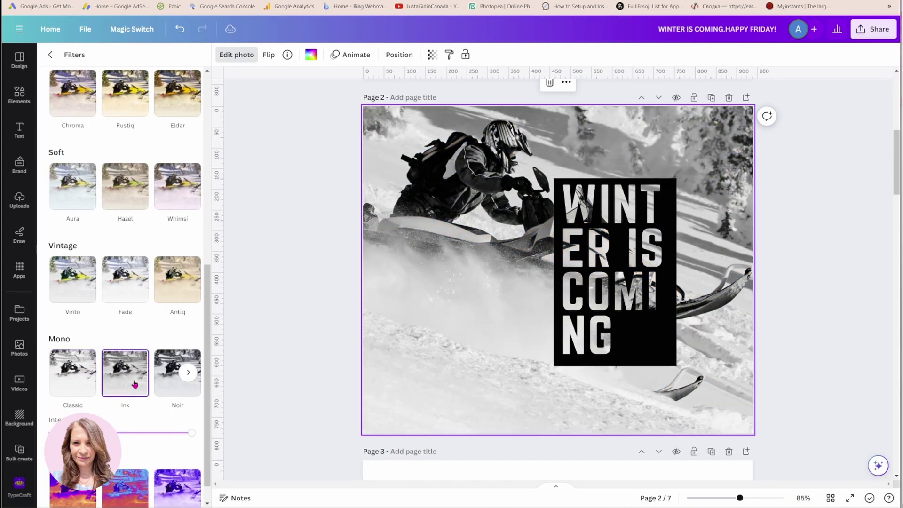
{"action": "left_click", "coordinate": [332, 213]}
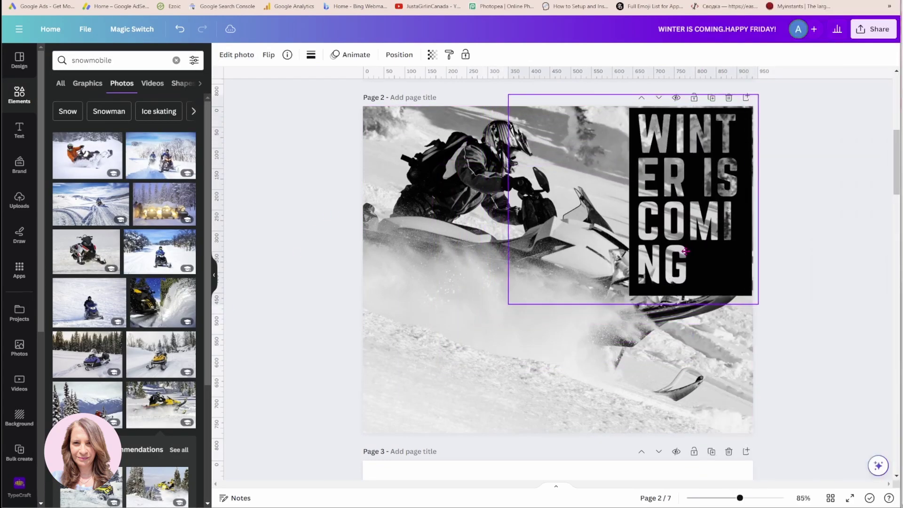
Resize the WINTER IS COMING block and move it lower, against the page's right edge
{"action": "left_click", "coordinate": [658, 244]}
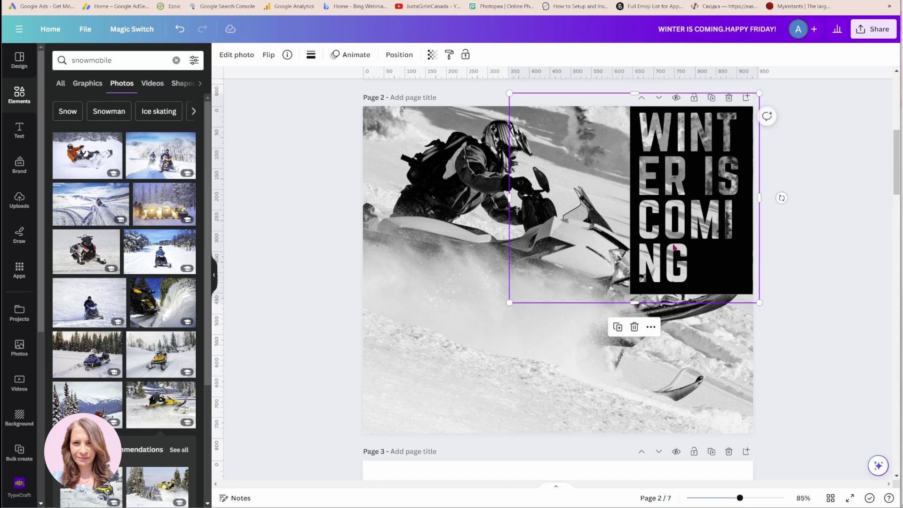
{"action": "left_click_drag", "start_coordinate": [506, 197], "coordinate": [622, 200]}
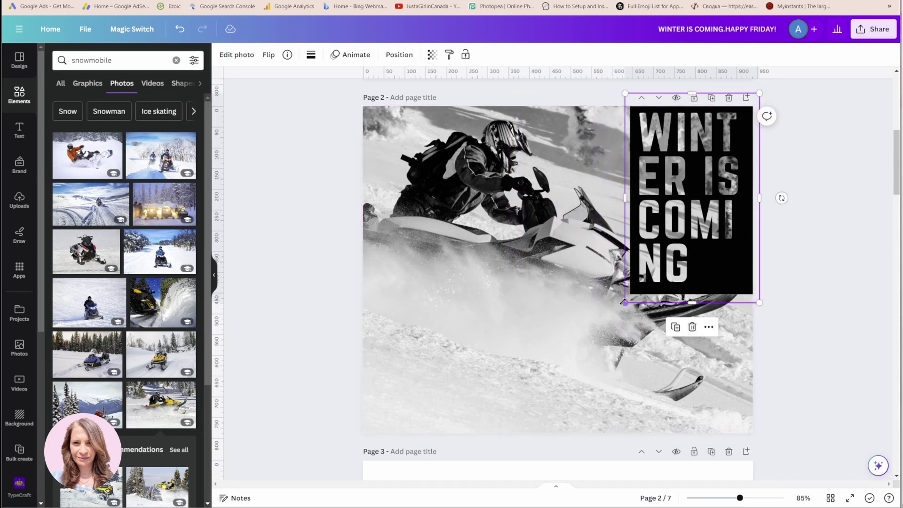
{"action": "left_click_drag", "start_coordinate": [622, 305], "coordinate": [552, 460]}
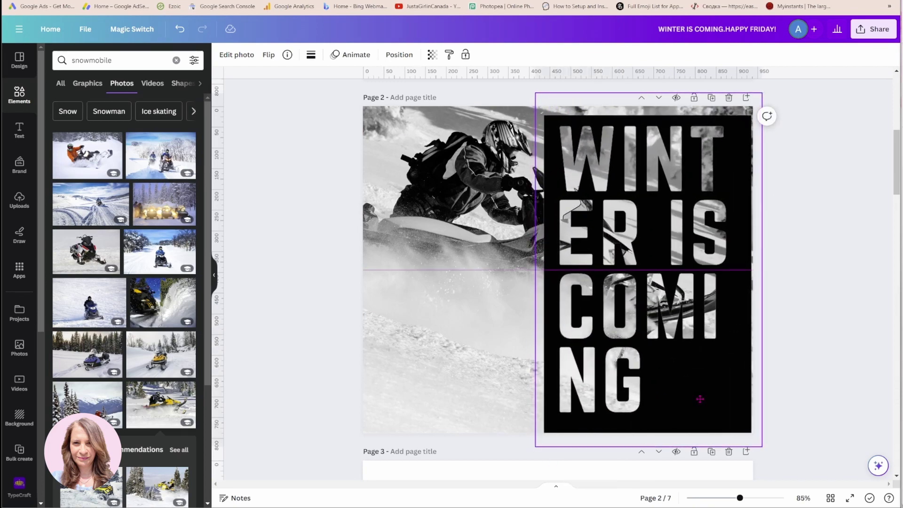
{"action": "key", "text": "shift+Right"}
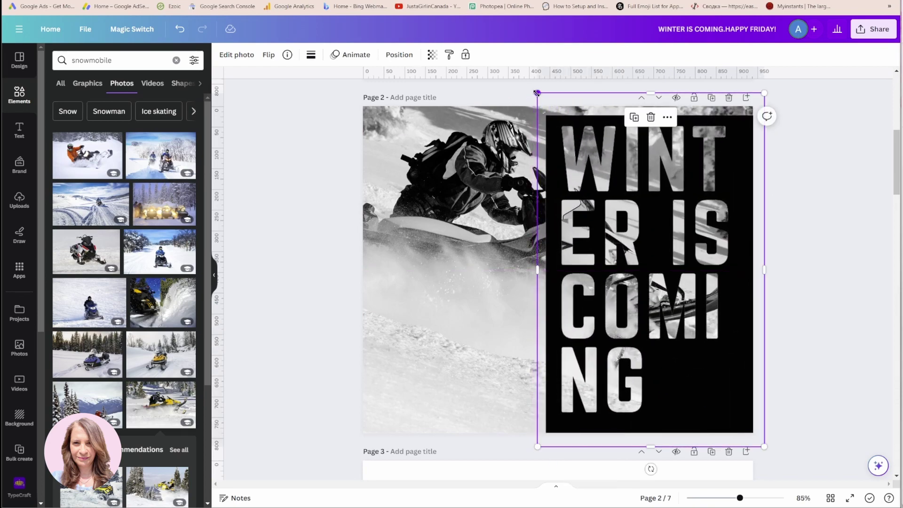
{"action": "left_click_drag", "start_coordinate": [537, 93], "coordinate": [531, 84]}
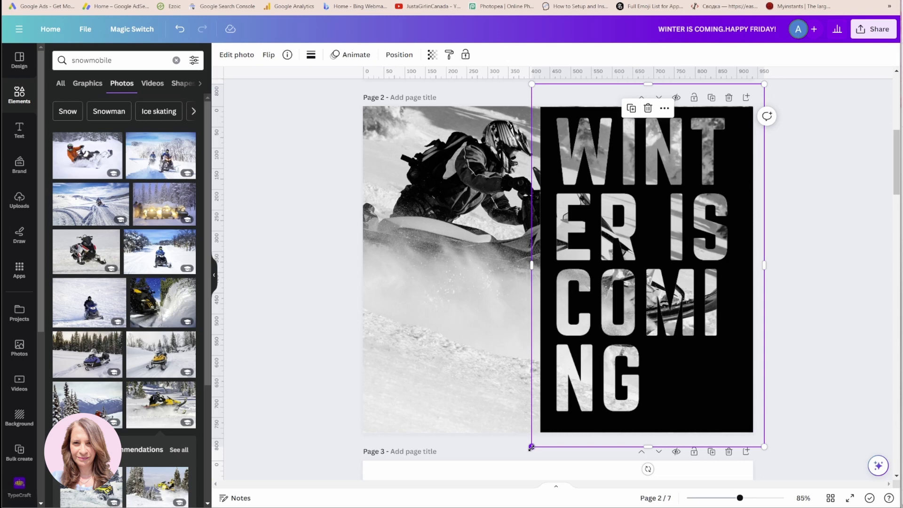
{"action": "left_click_drag", "start_coordinate": [531, 447], "coordinate": [583, 428]}
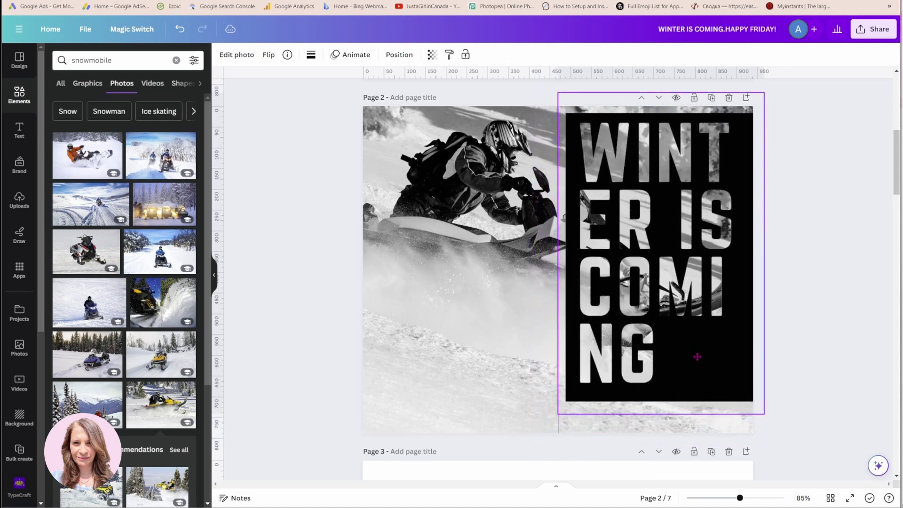
{"action": "left_click_drag", "start_coordinate": [560, 416], "coordinate": [578, 384]}
{"action": "left_click_drag", "start_coordinate": [697, 343], "coordinate": [696, 363]}
{"action": "left_click", "coordinate": [817, 246]}
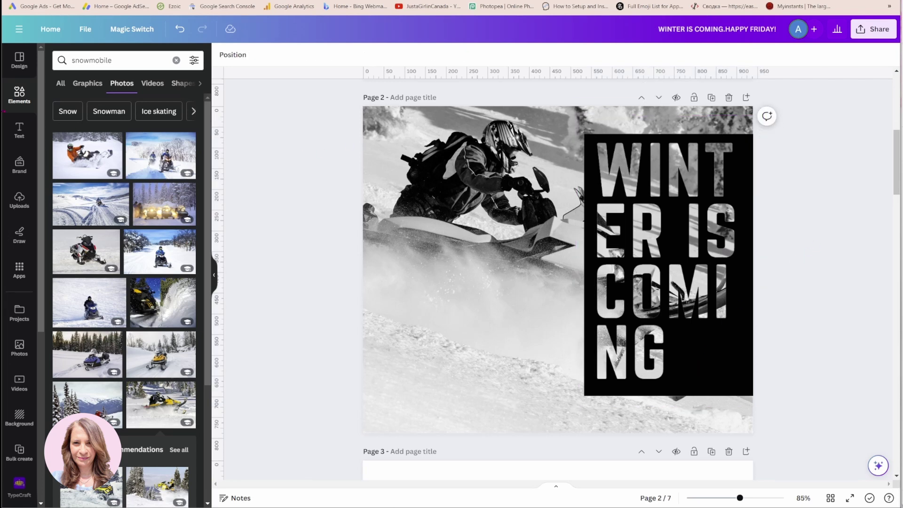
Add a black rectangle bar above the block and a duplicate bar below it
{"action": "left_click", "coordinate": [17, 97]}
{"action": "key", "text": "r"}
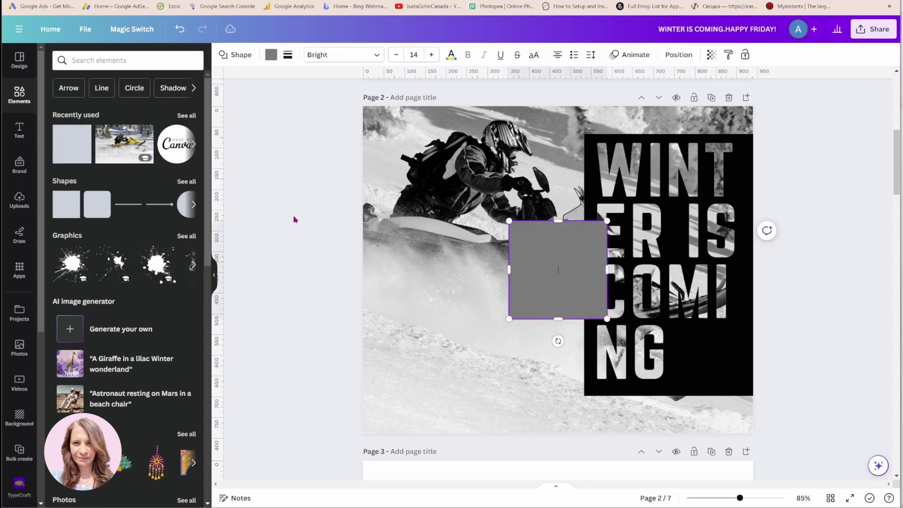
{"action": "left_click_drag", "start_coordinate": [531, 289], "coordinate": [753, 156]}
{"action": "left_click_drag", "start_coordinate": [673, 201], "coordinate": [676, 139]}
{"action": "left_click", "coordinate": [271, 55]}
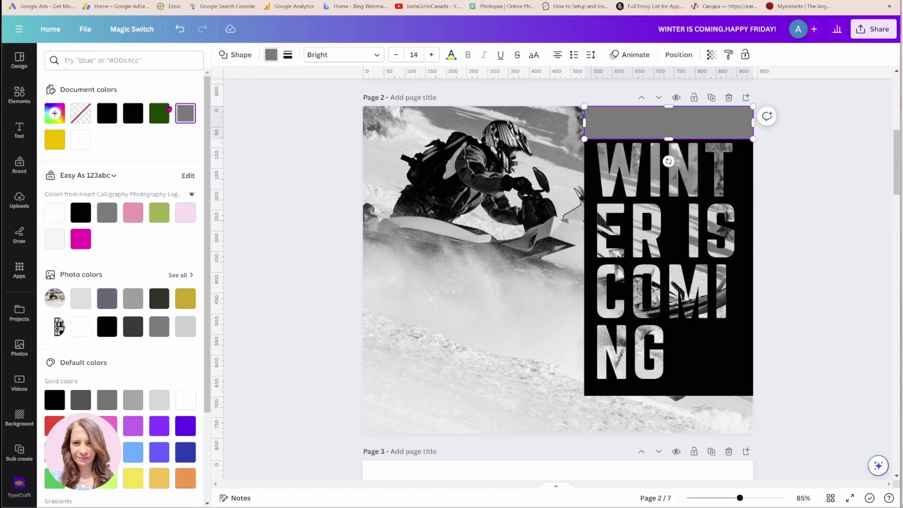
{"action": "left_click", "coordinate": [107, 114]}
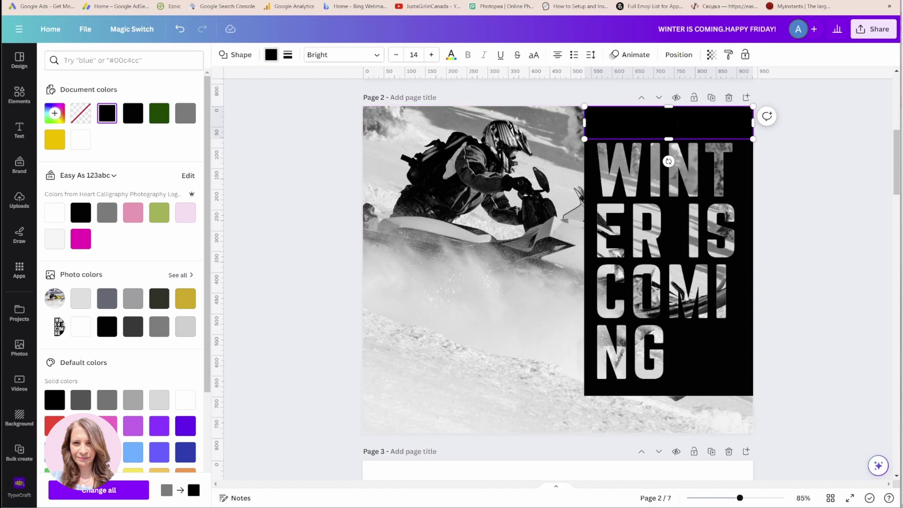
{"action": "left_click", "coordinate": [713, 116]}
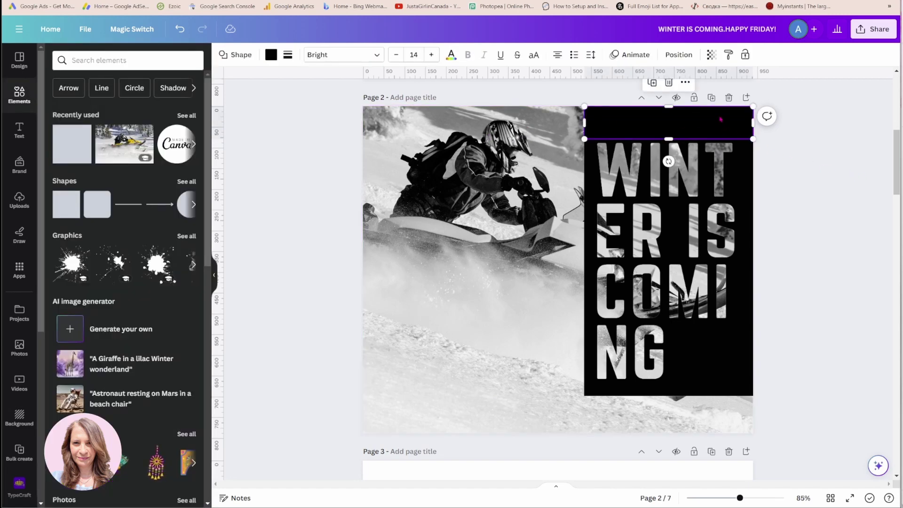
{"action": "left_click", "coordinate": [655, 86]}
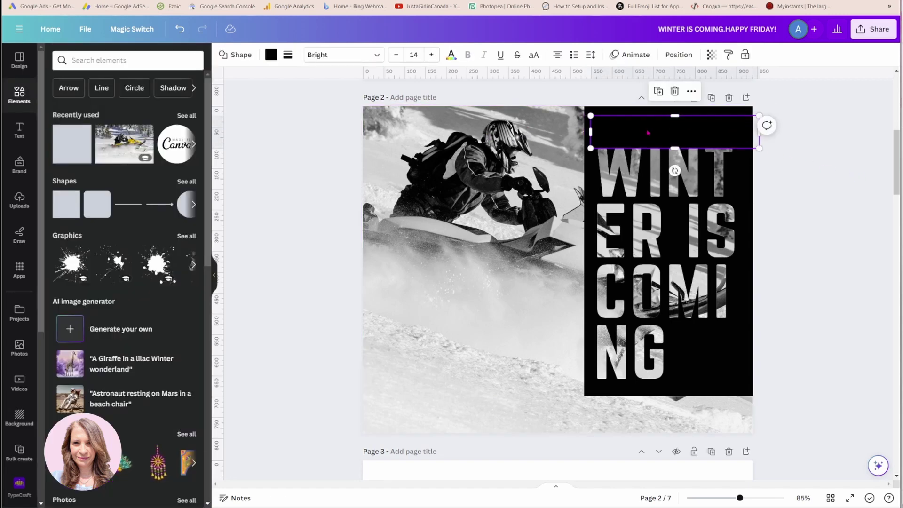
{"action": "left_click_drag", "start_coordinate": [635, 131], "coordinate": [666, 431]}
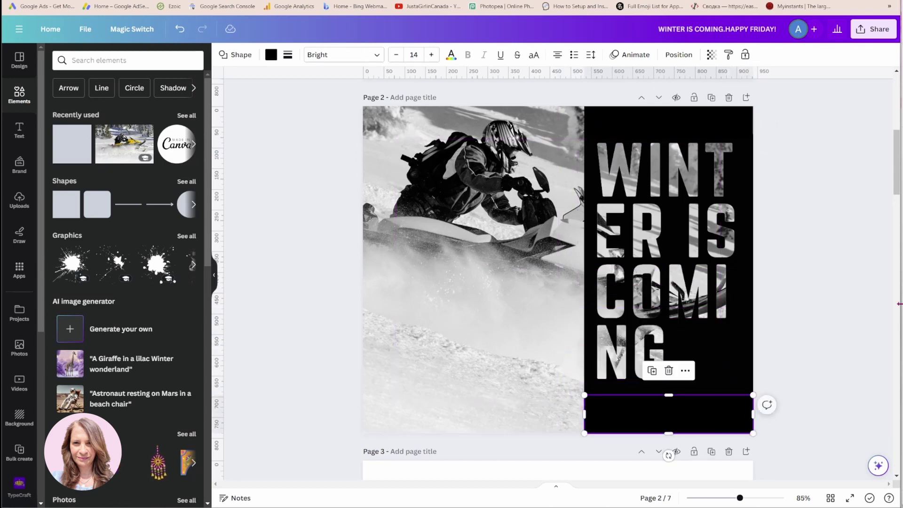
{"action": "left_click", "coordinate": [830, 297]}
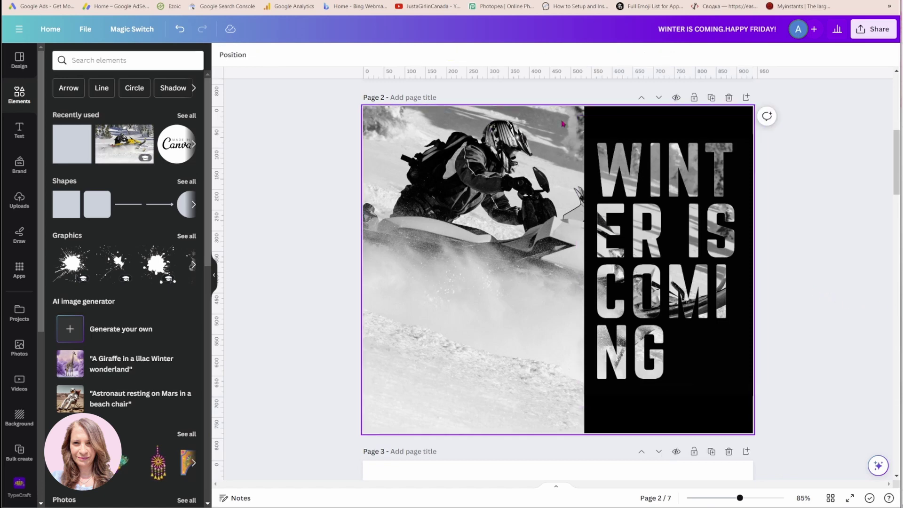